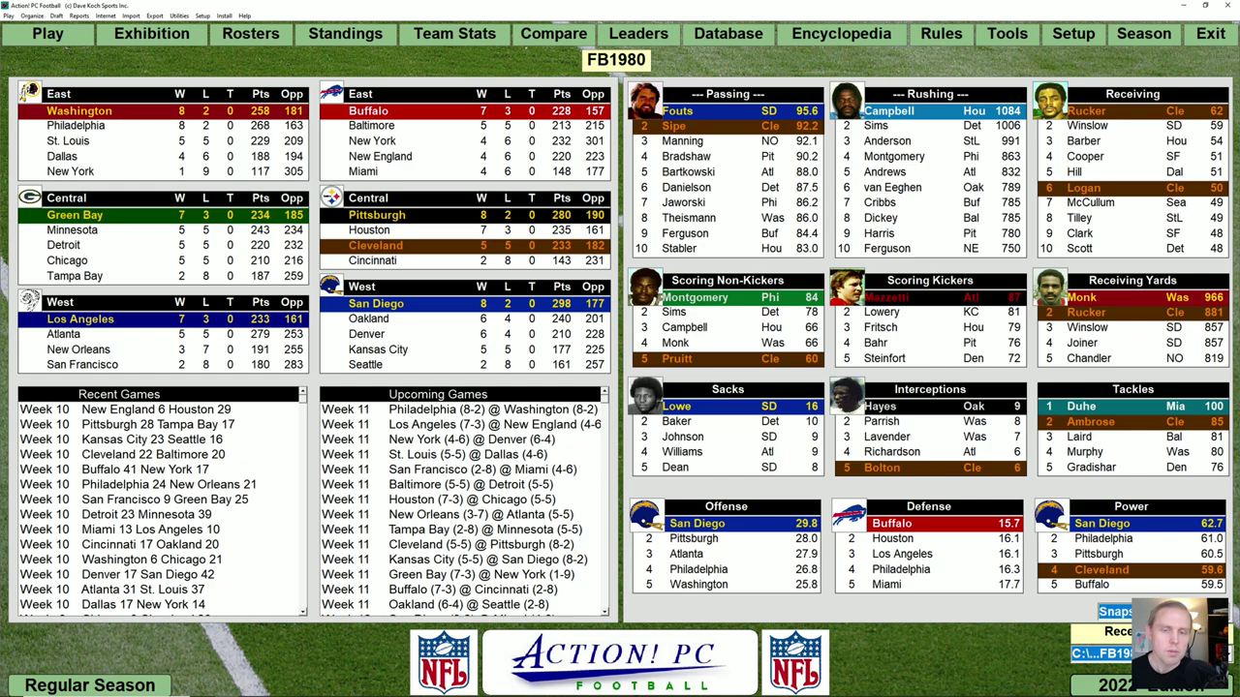
Check the 1980 Browns' real record (11-5, 357 points) on Pro-Football-Reference, then close the tab
key("alt+Tab")
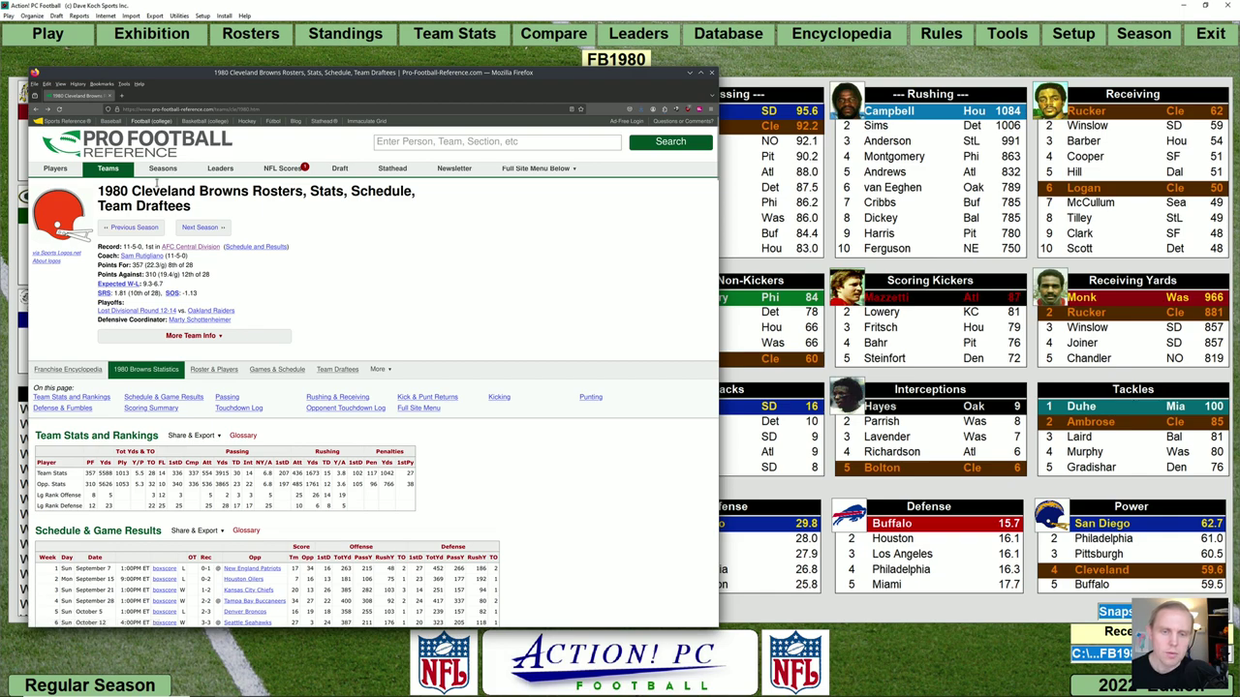
mouse_move(175, 180)
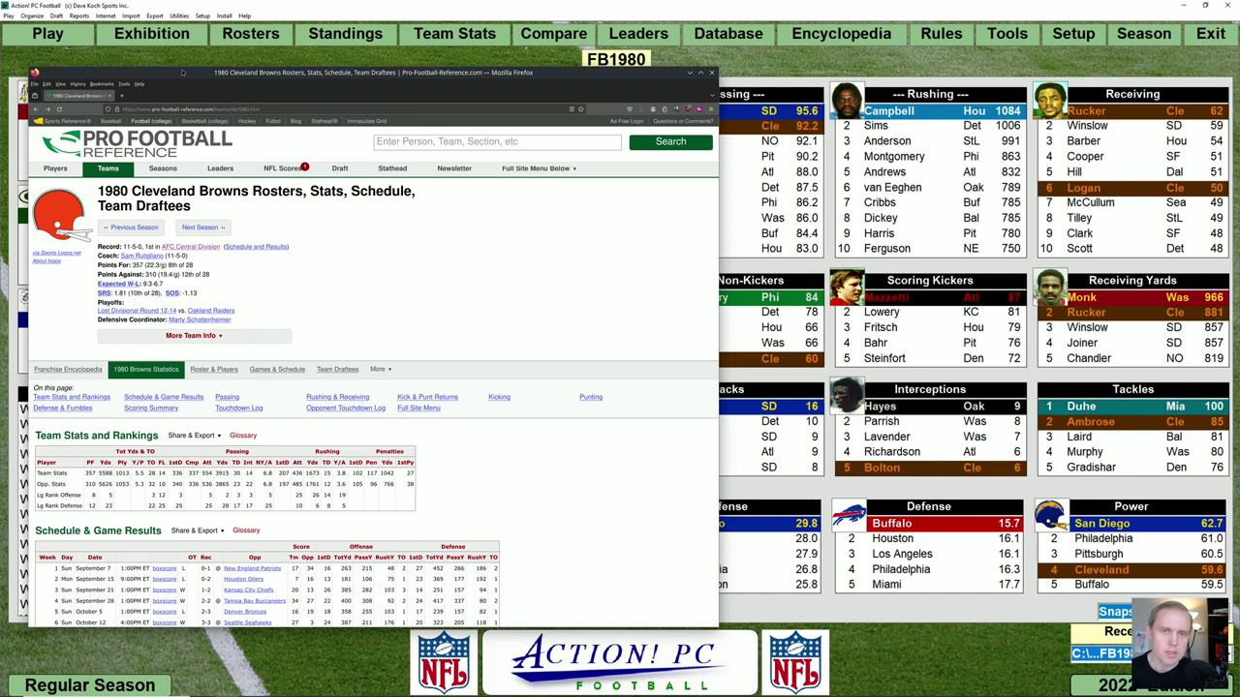
key("ctrl+w")
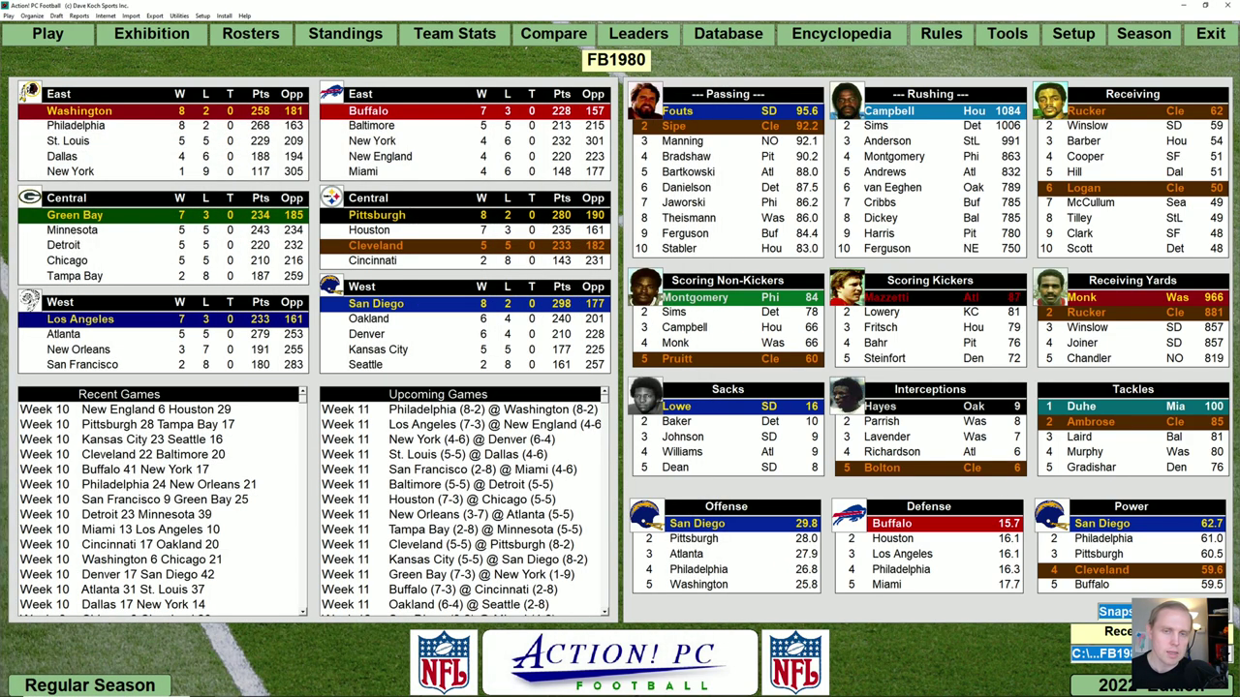
Bring up the Team Statistics report from Reports > Teams and select Cleveland
left_click(80, 16)
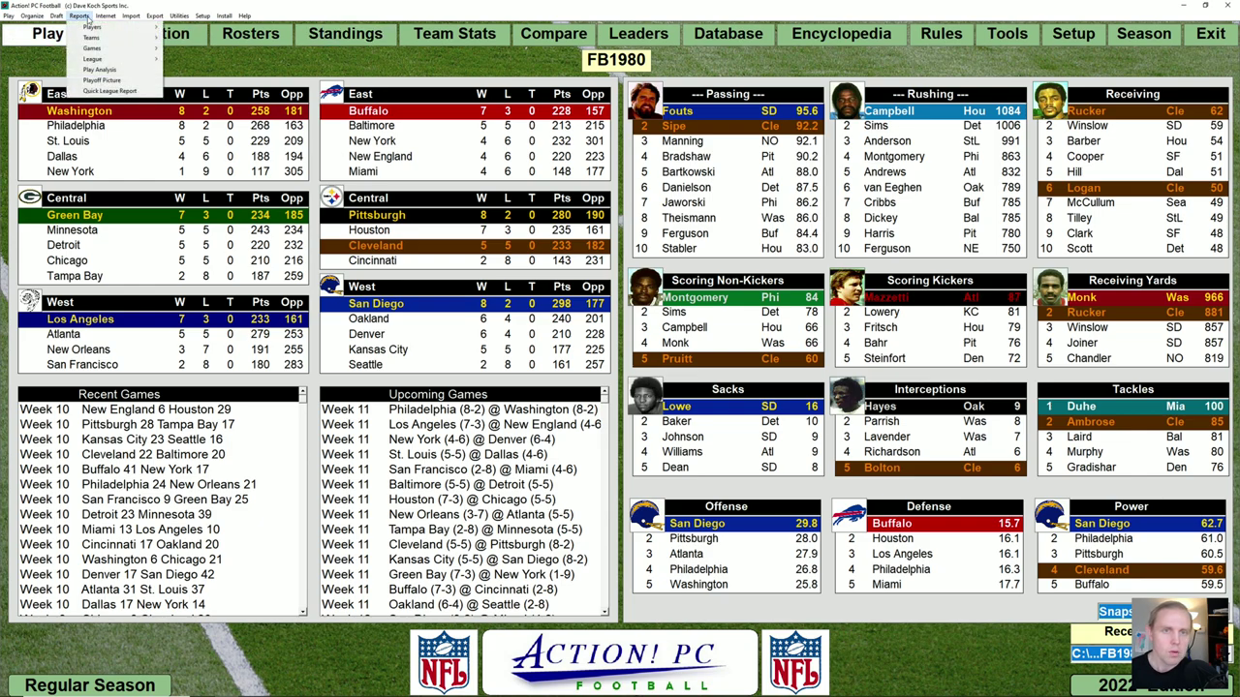
left_click(193, 37)
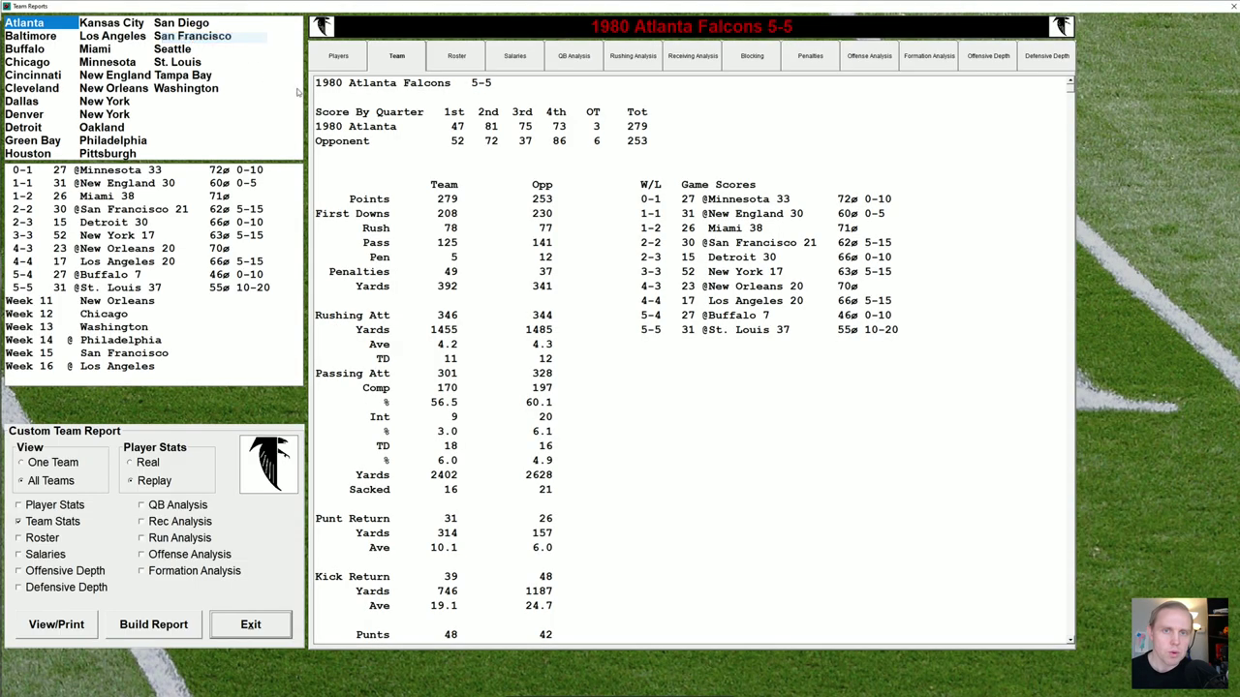
left_click(39, 88)
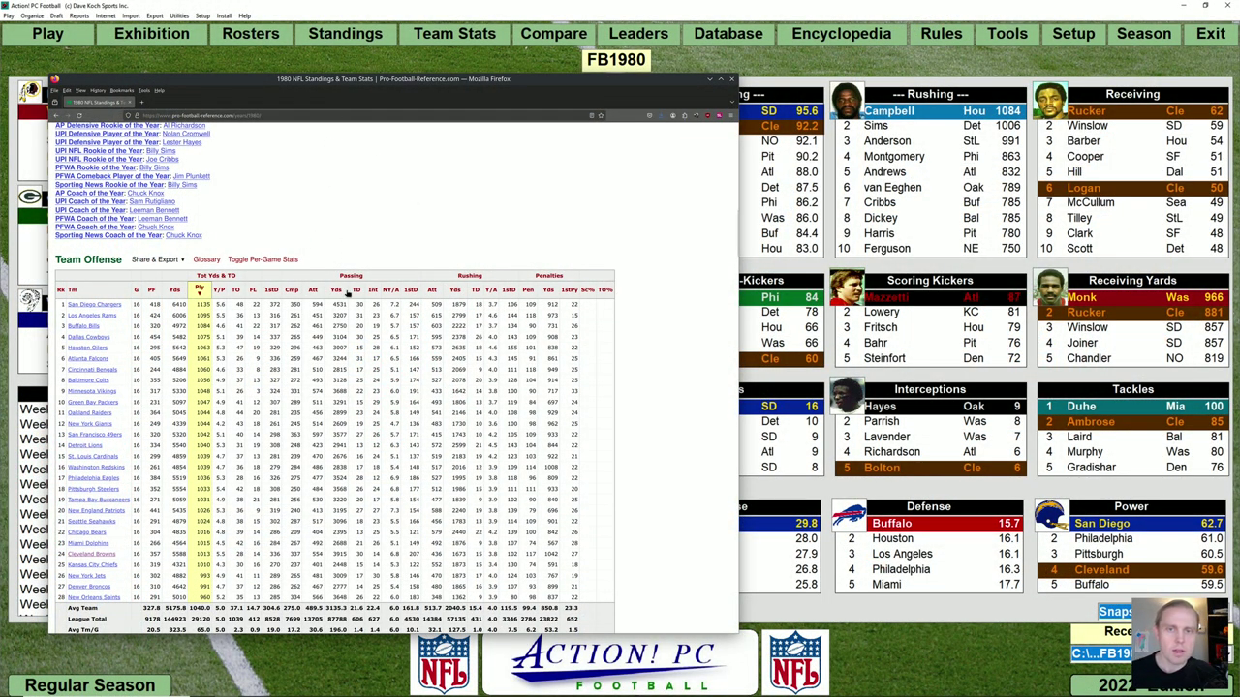
Scan the 1980 NFL Team Offense table, then minimize Firefox to return to the FB1980 dashboard
scroll(347, 293, "down", 2)
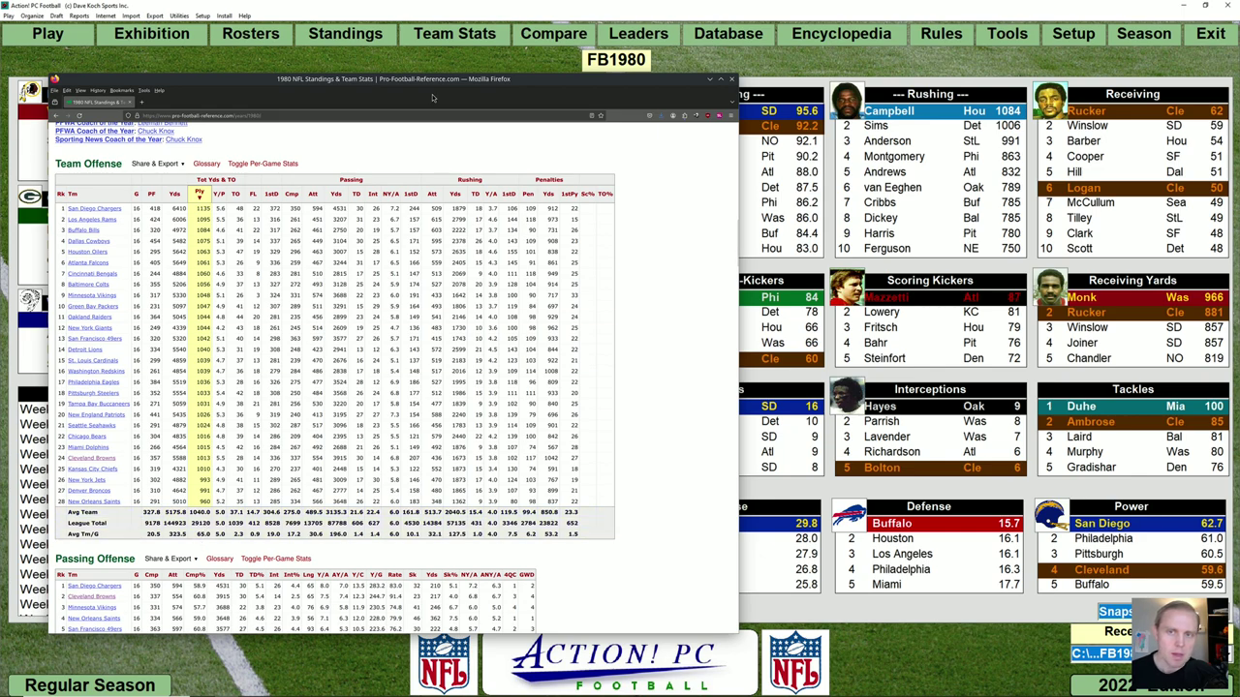
left_click(709, 79)
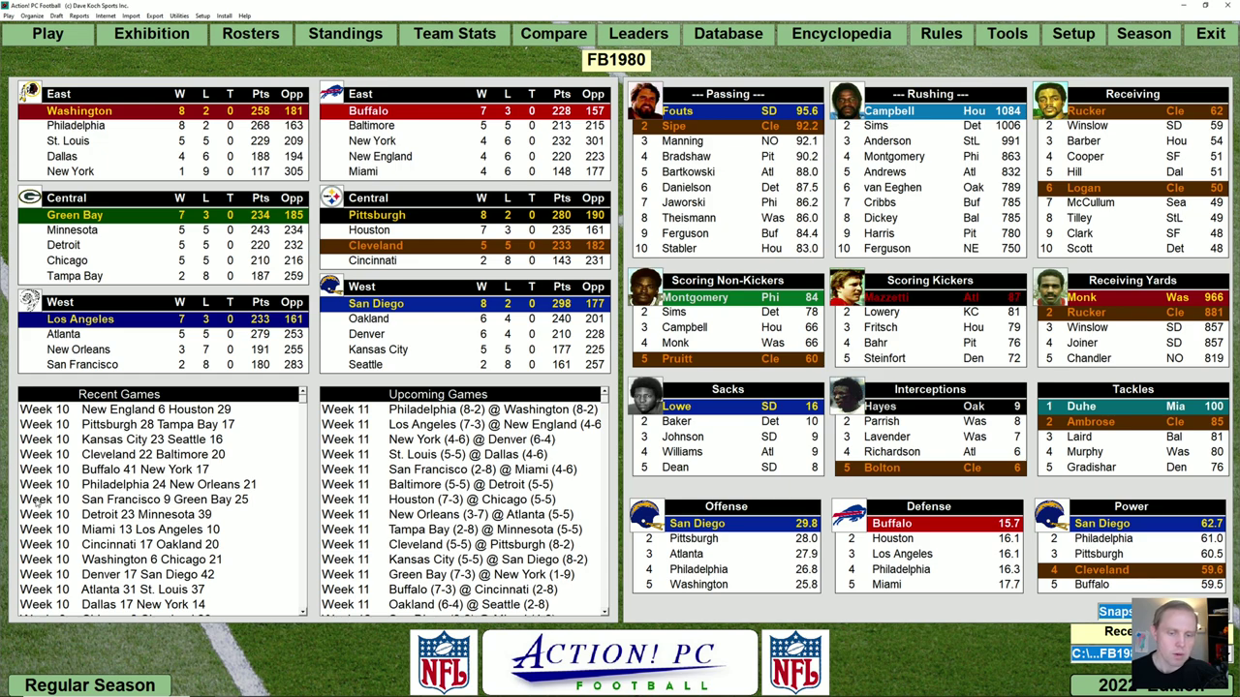
Build a Team Statistics report for All Teams with Replay and Team Stats checked
left_click(76, 16)
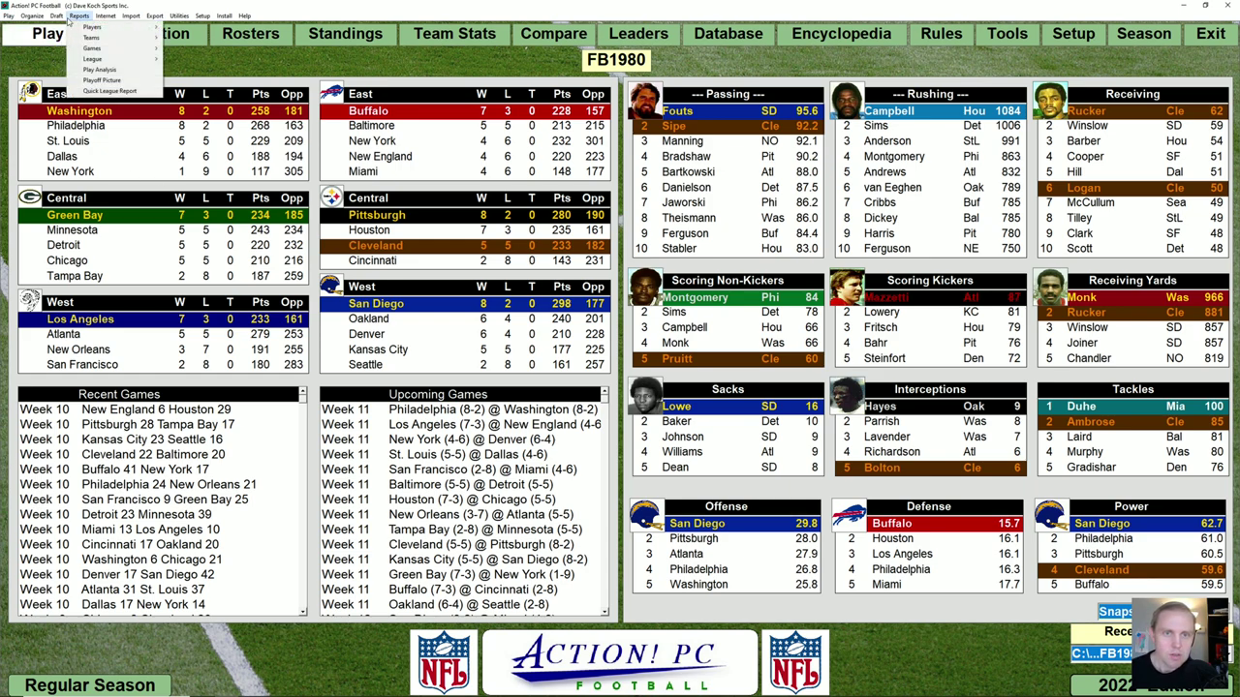
mouse_move(116, 38)
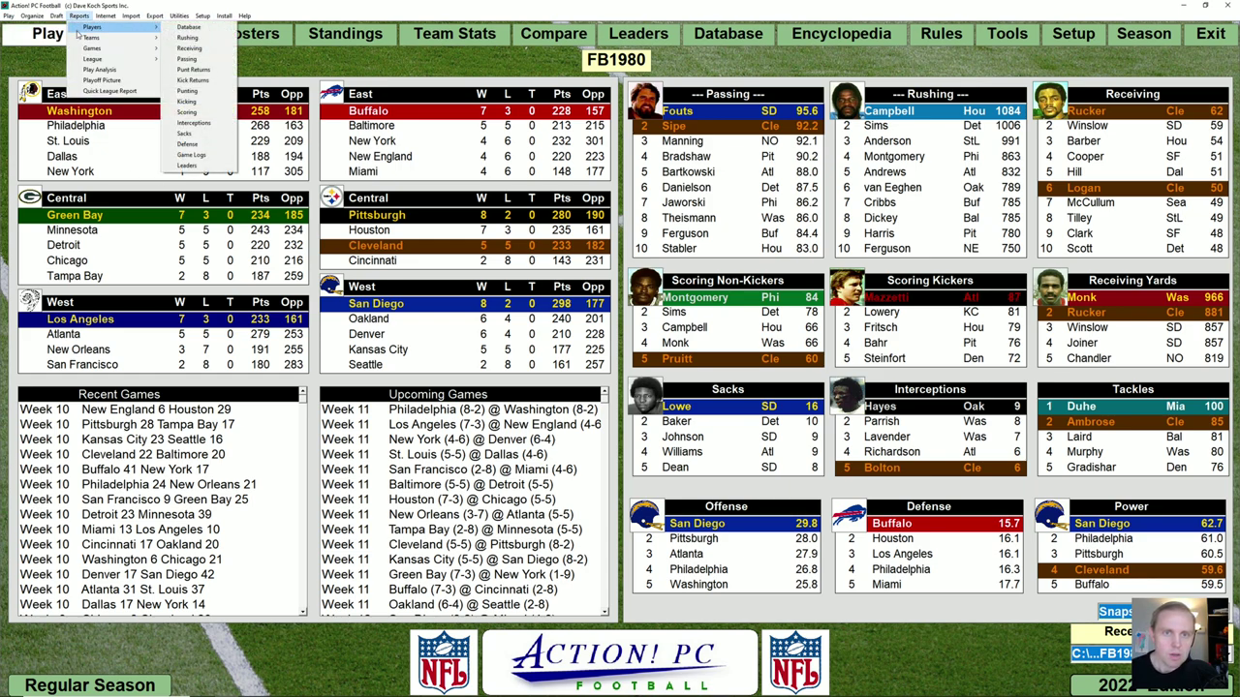
left_click(194, 37)
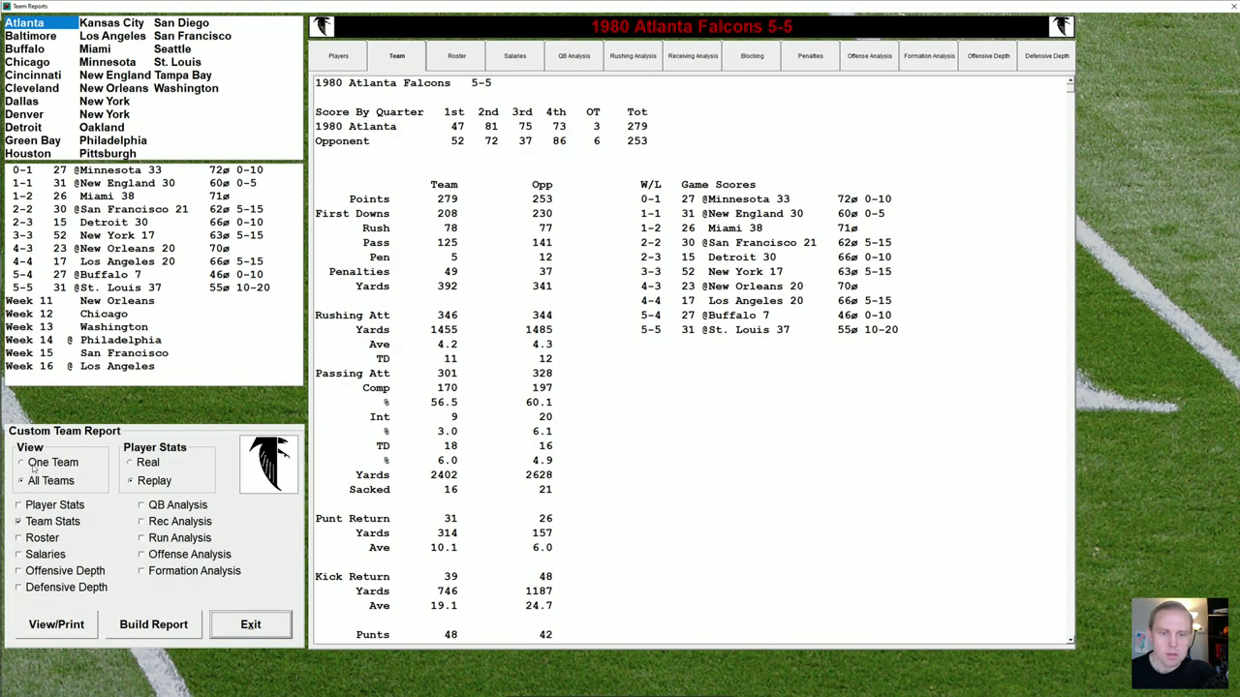
left_click(17, 521)
left_click(126, 622)
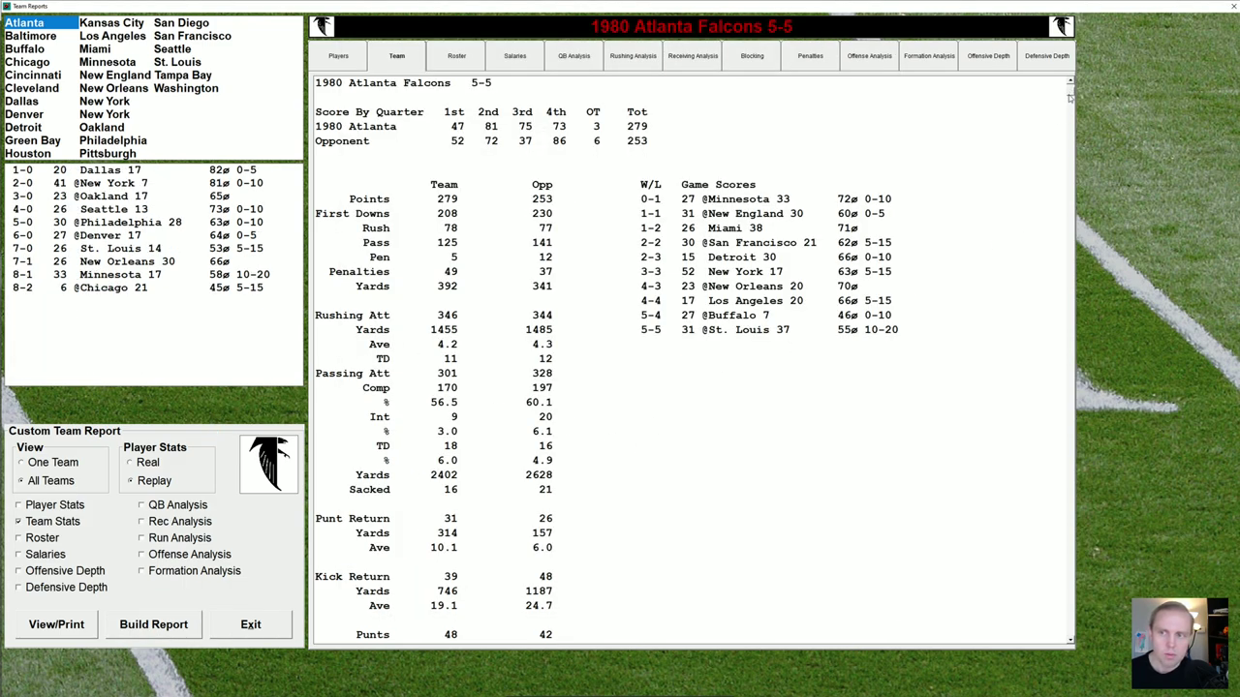
scroll(721, 247, "down", 1)
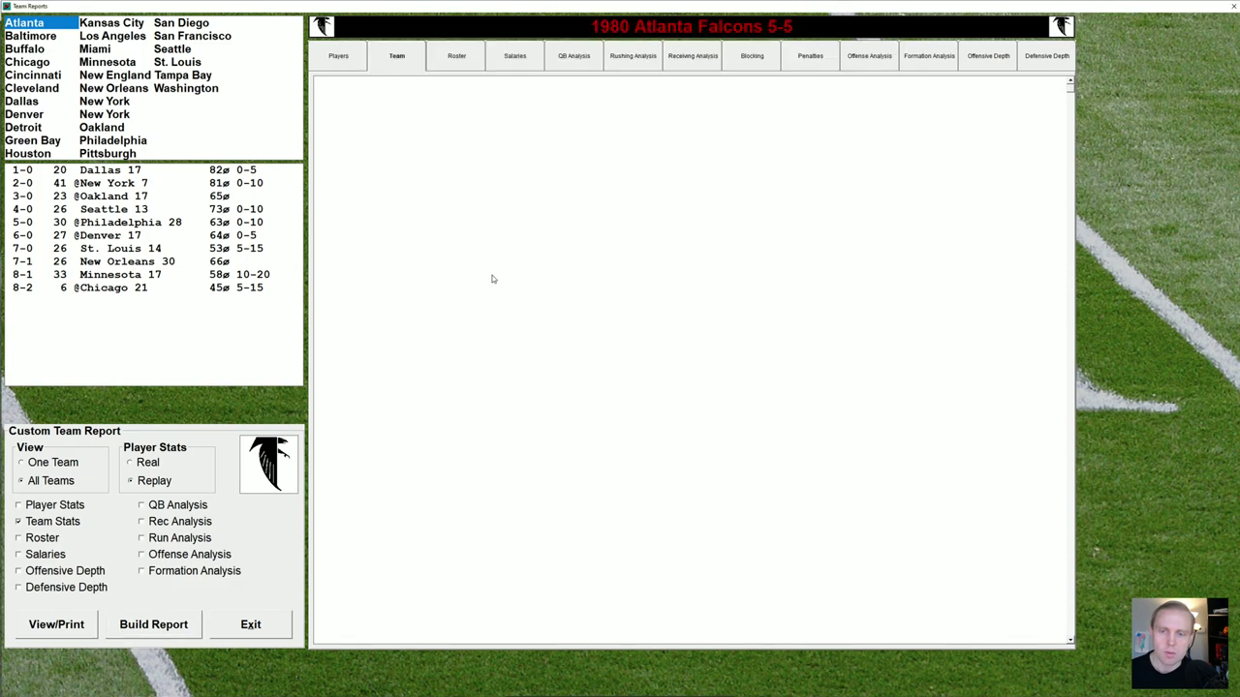
left_click(152, 624)
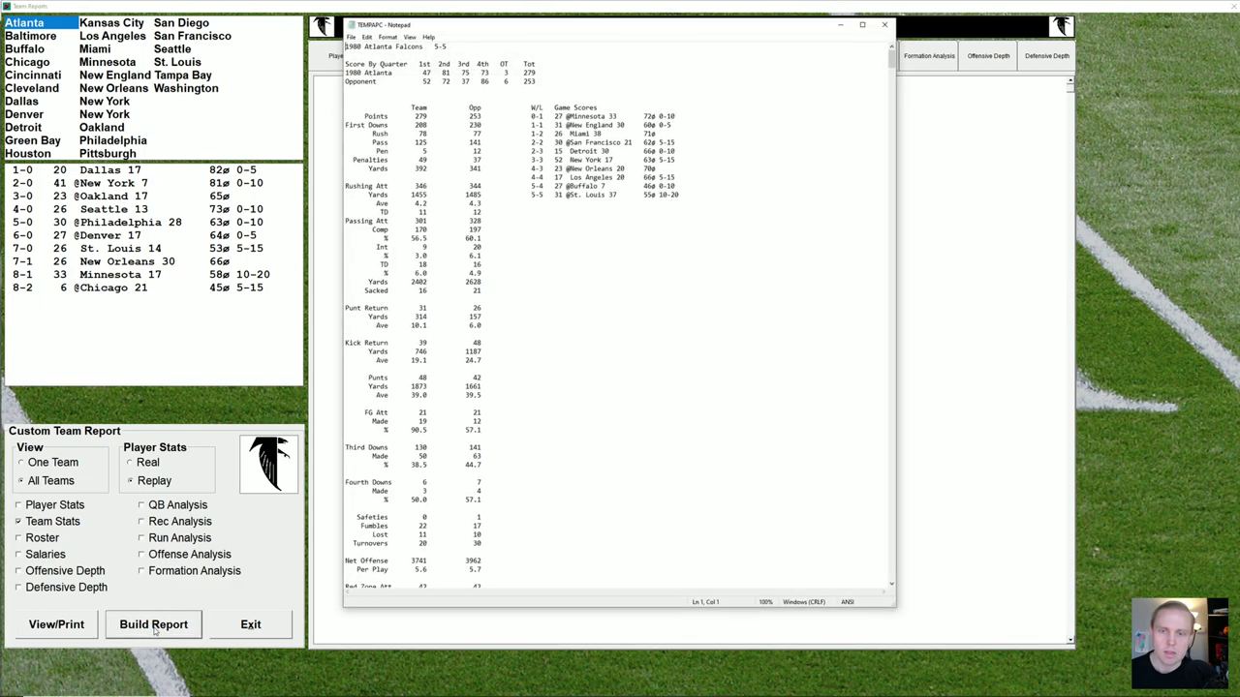
Scroll the TEMPAPC report down to the Baltimore Colts section, then close Notepad
scroll(567, 405, "down", 15)
scroll(567, 404, "down", 18)
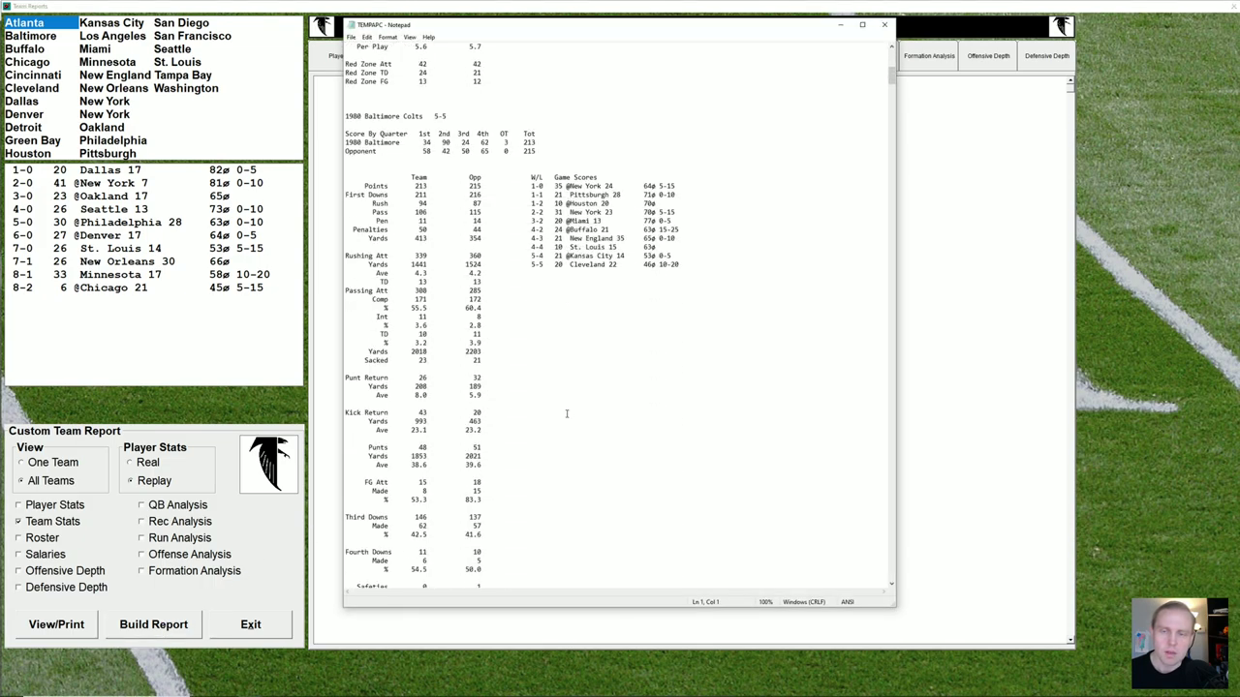
scroll(564, 422, "down", 20)
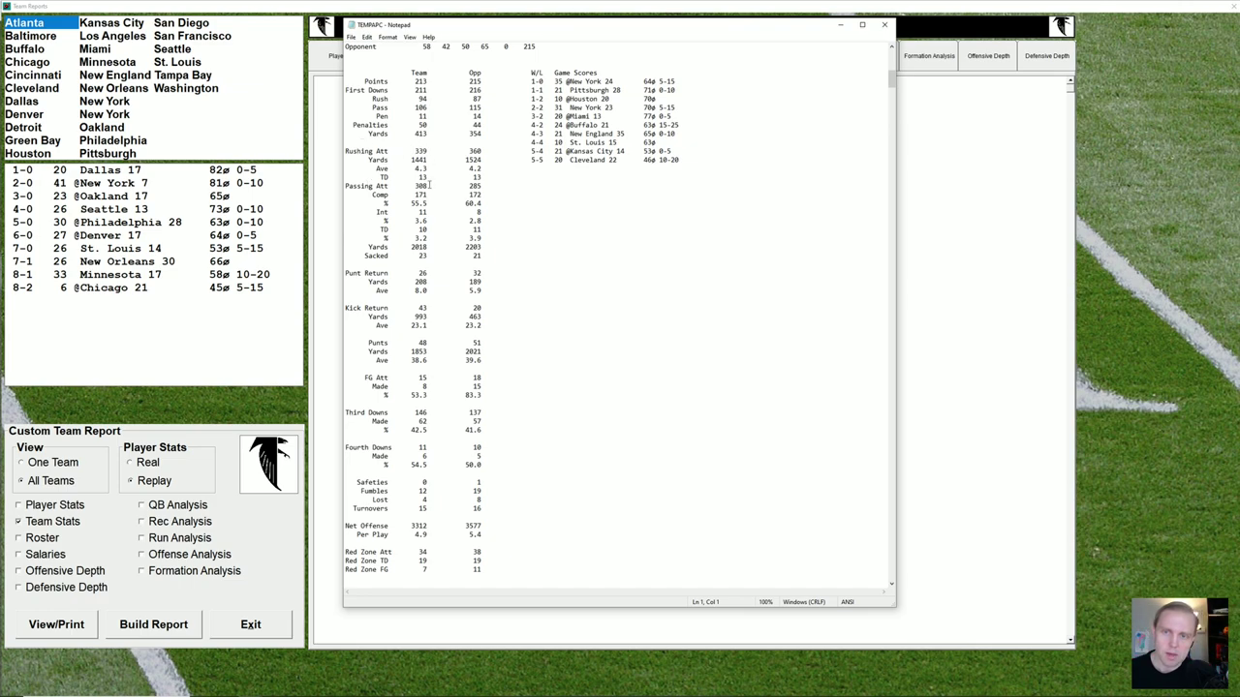
left_click(884, 25)
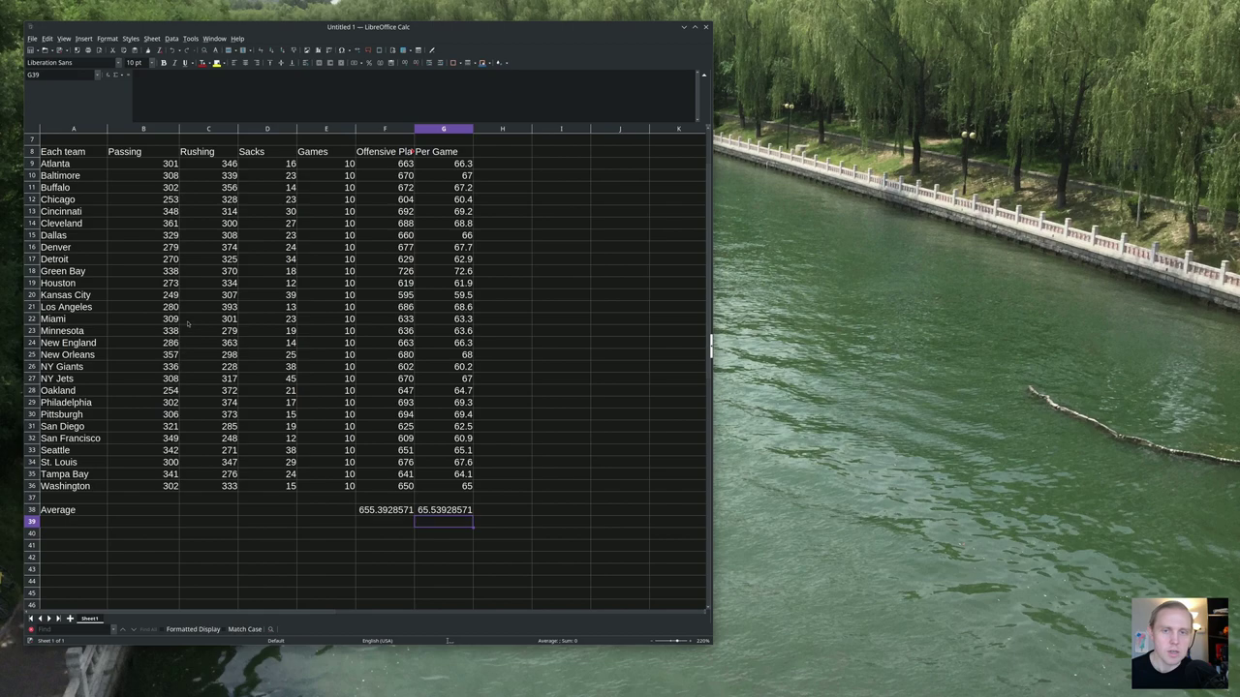
Switch to the LibreOffice Calc sheet of each team's offensive plays and per-game rates
key("Return")
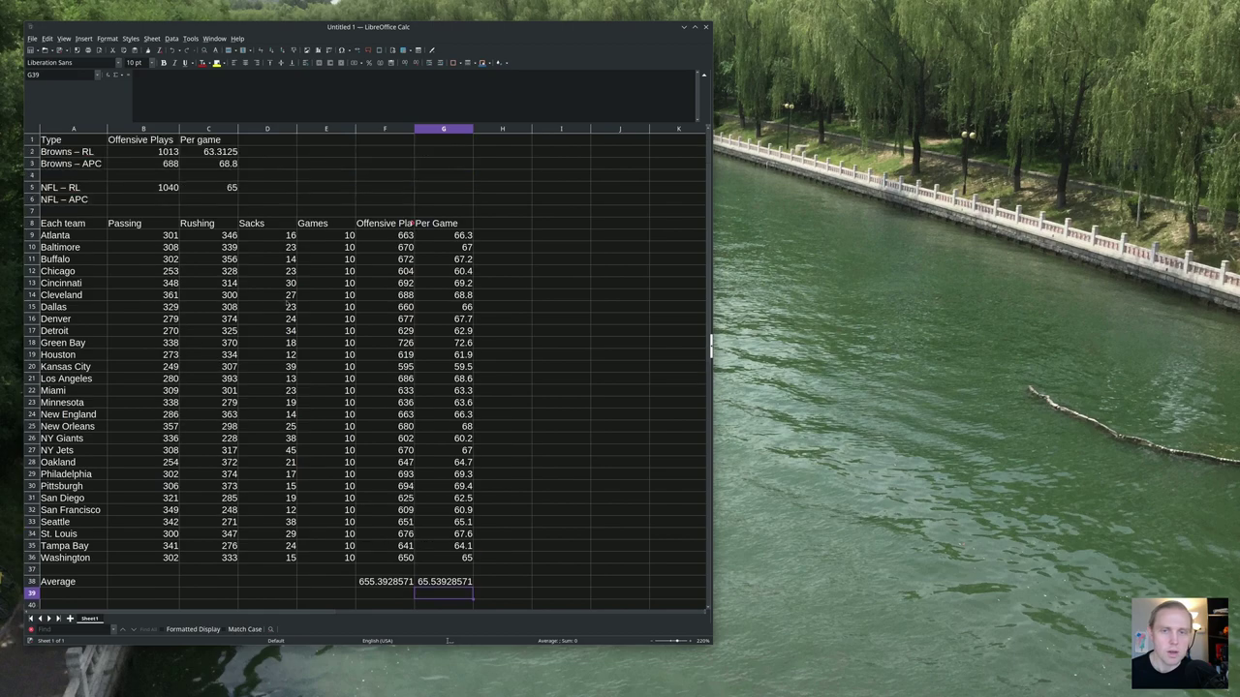
left_click(691, 642)
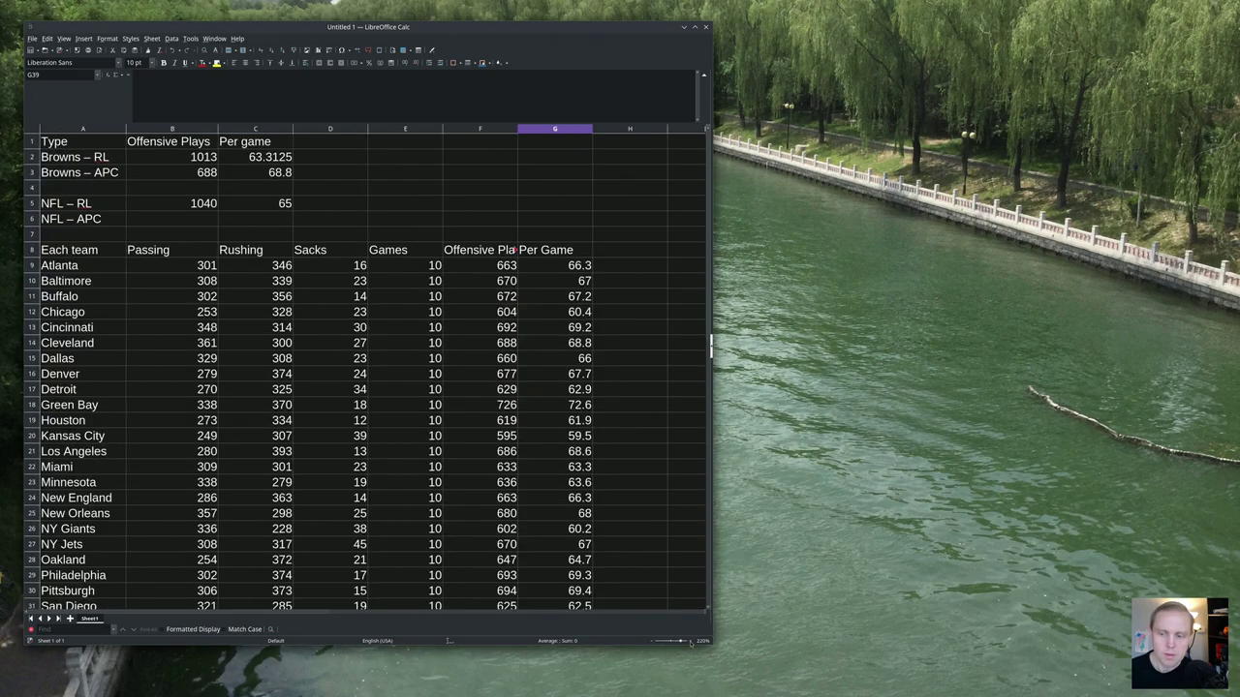
left_click(691, 643)
left_click(138, 160)
key("Down")
key("Right")
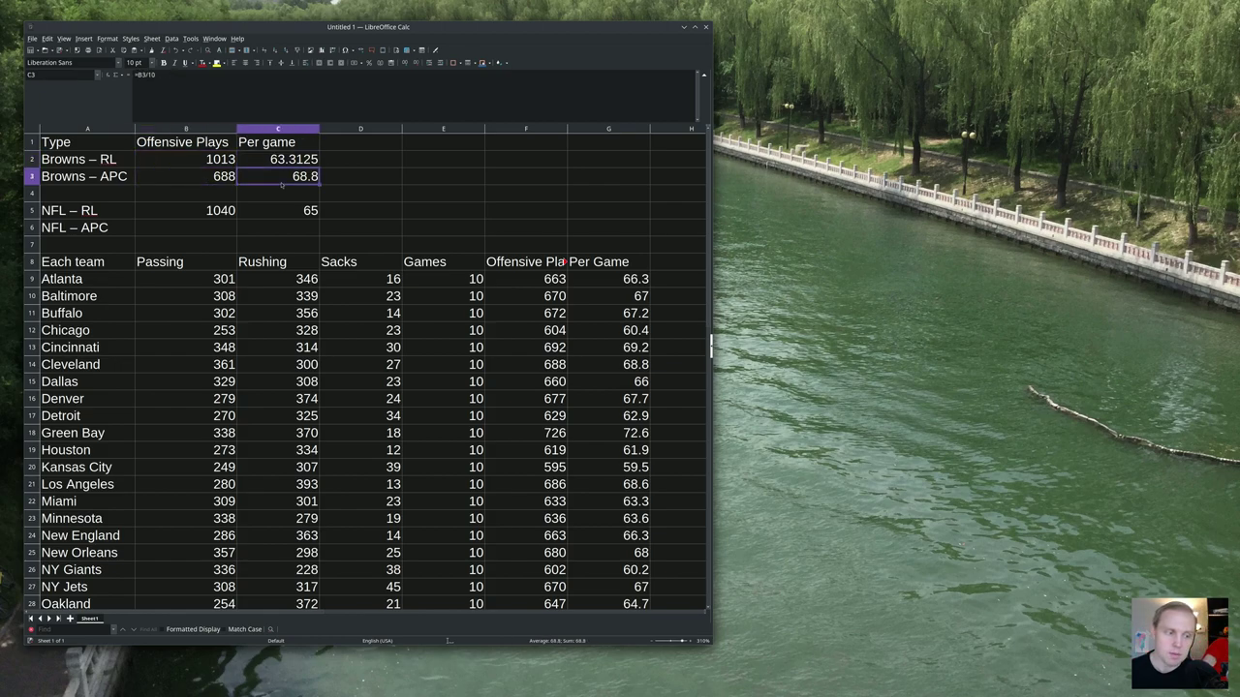
left_click(208, 228)
left_click(209, 210)
left_click(310, 215)
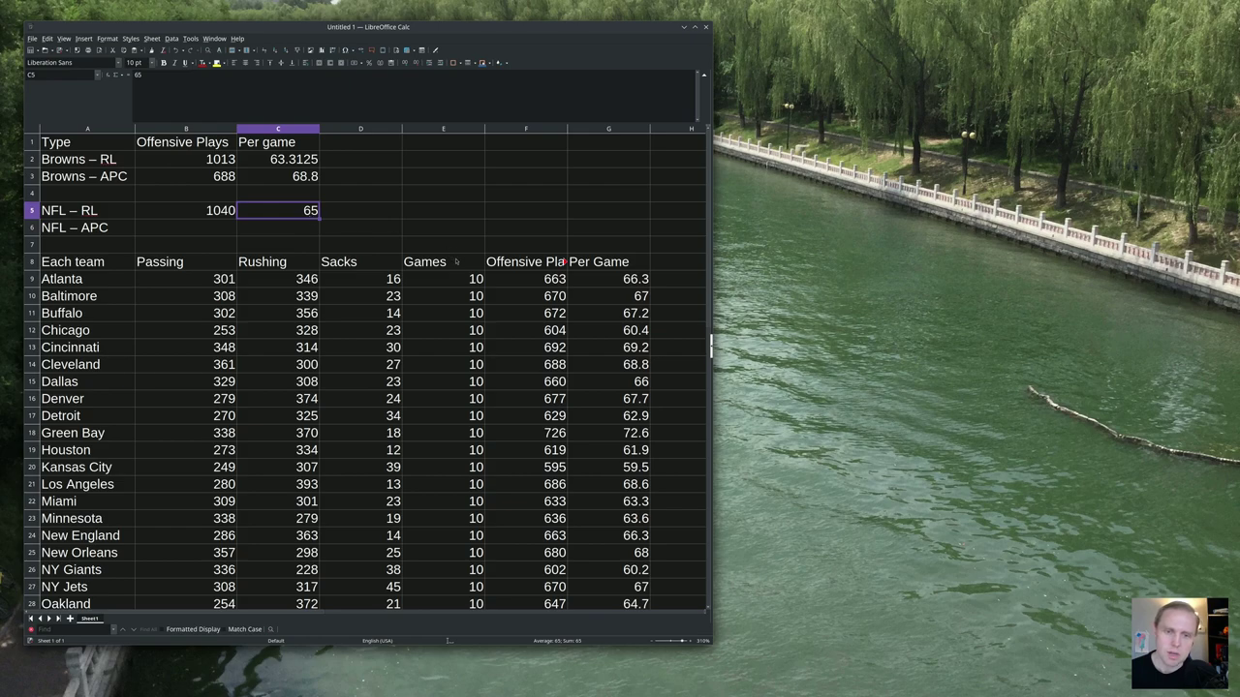
scroll(453, 257, "down", 1)
left_click_drag(133, 233, 397, 554)
scroll(443, 526, "down", 1)
left_click_drag(536, 208, 436, 518)
left_click(360, 501)
left_click(515, 317)
left_click(605, 314)
left_click(621, 331)
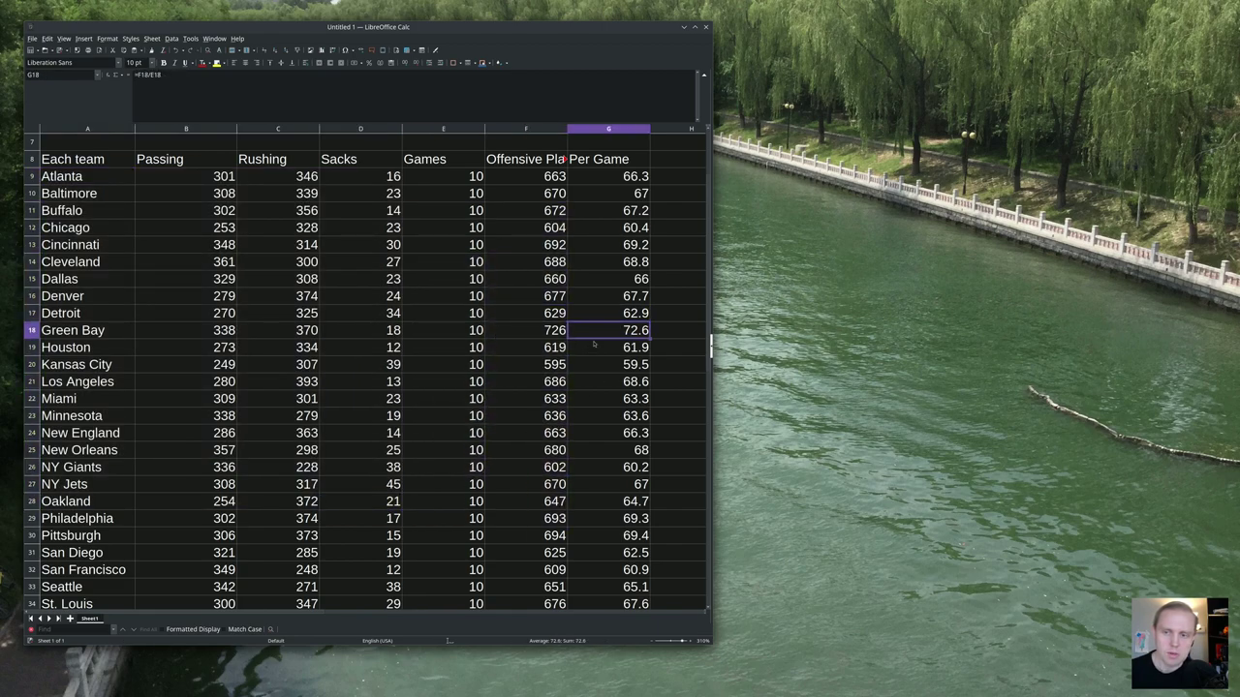
scroll(599, 336, "down", 1)
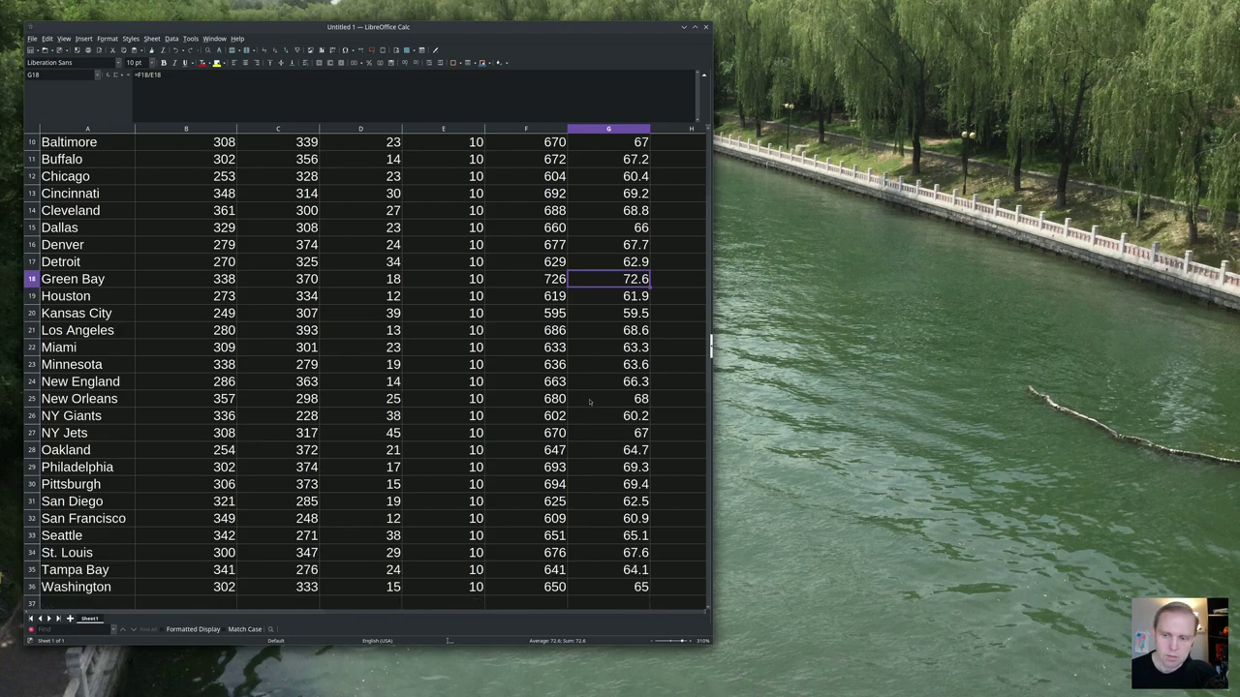
scroll(590, 401, "up", 1)
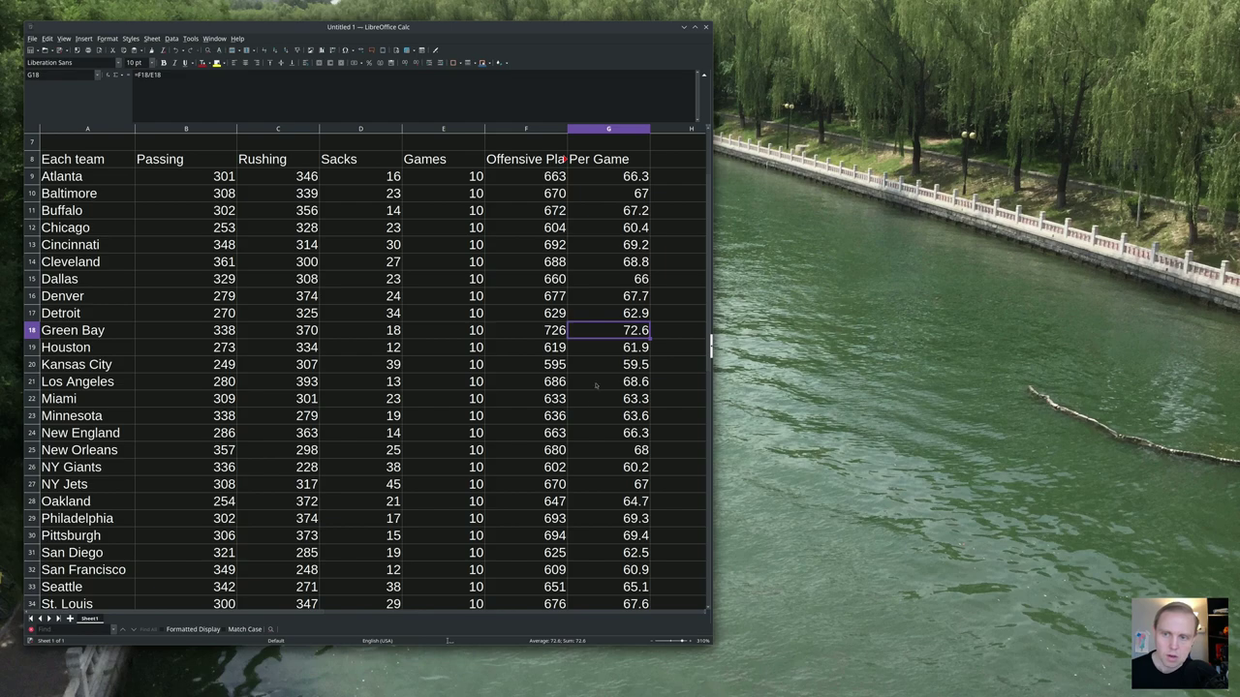
left_click(629, 231)
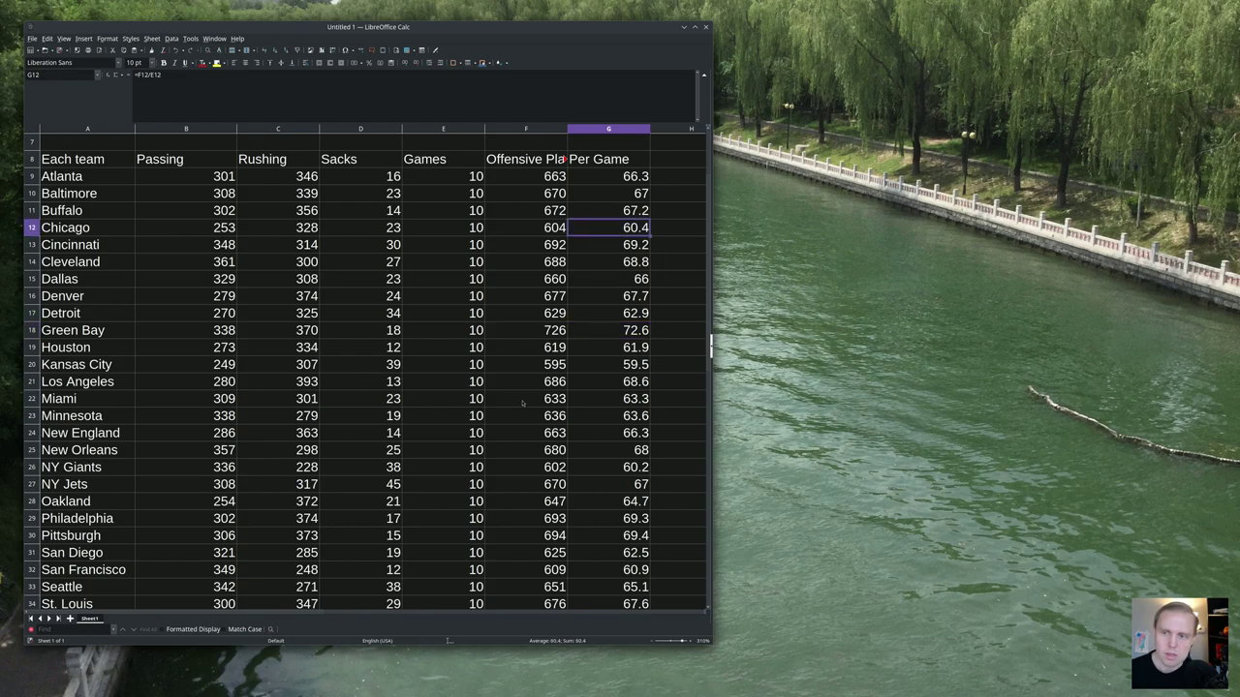
scroll(522, 403, "down", 1)
left_click(600, 326)
left_click(602, 315)
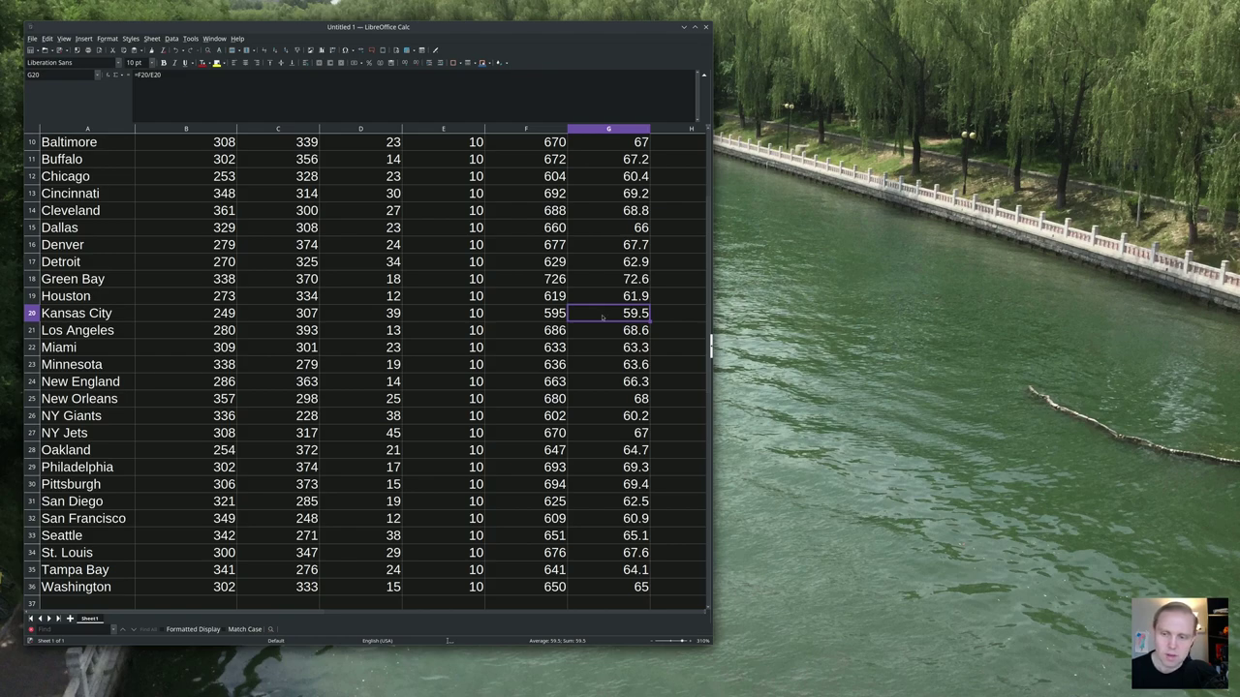
scroll(602, 317, "down", 1)
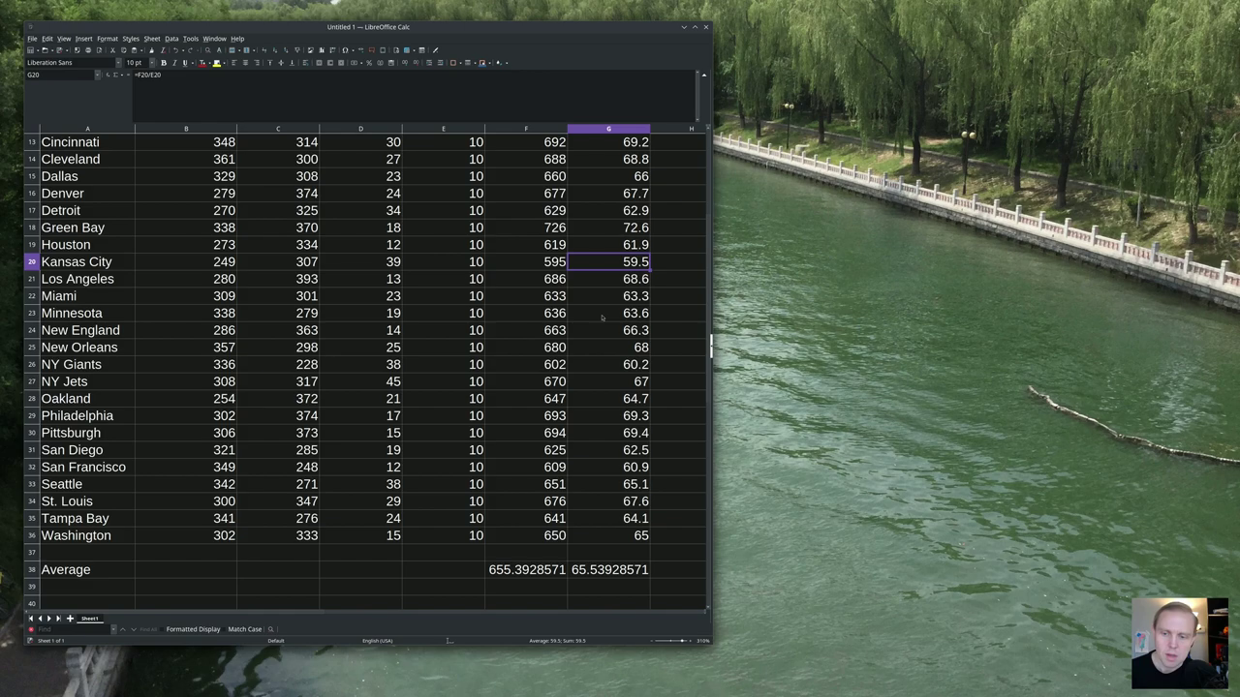
scroll(602, 317, "down", 3)
left_click(518, 416)
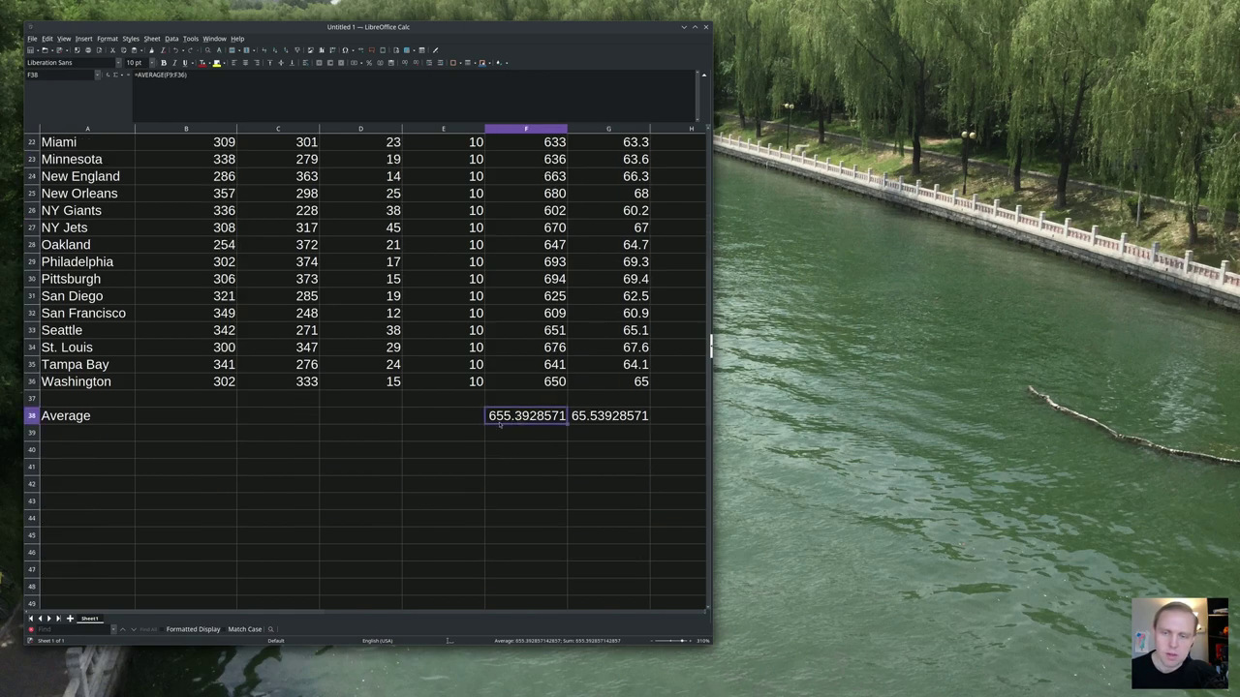
left_click(606, 423)
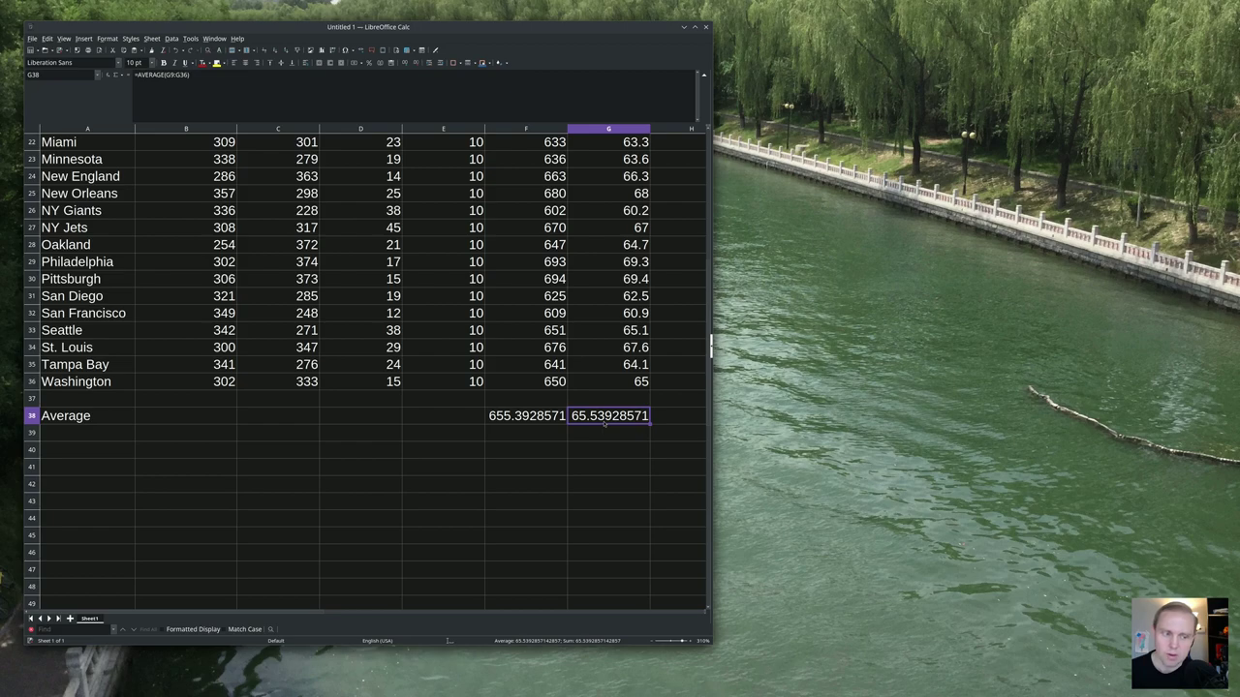
scroll(402, 384, "up", 7)
left_click(278, 227)
left_click(281, 210)
scroll(407, 453, "down", 4)
scroll(407, 452, "down", 2)
left_click(608, 467)
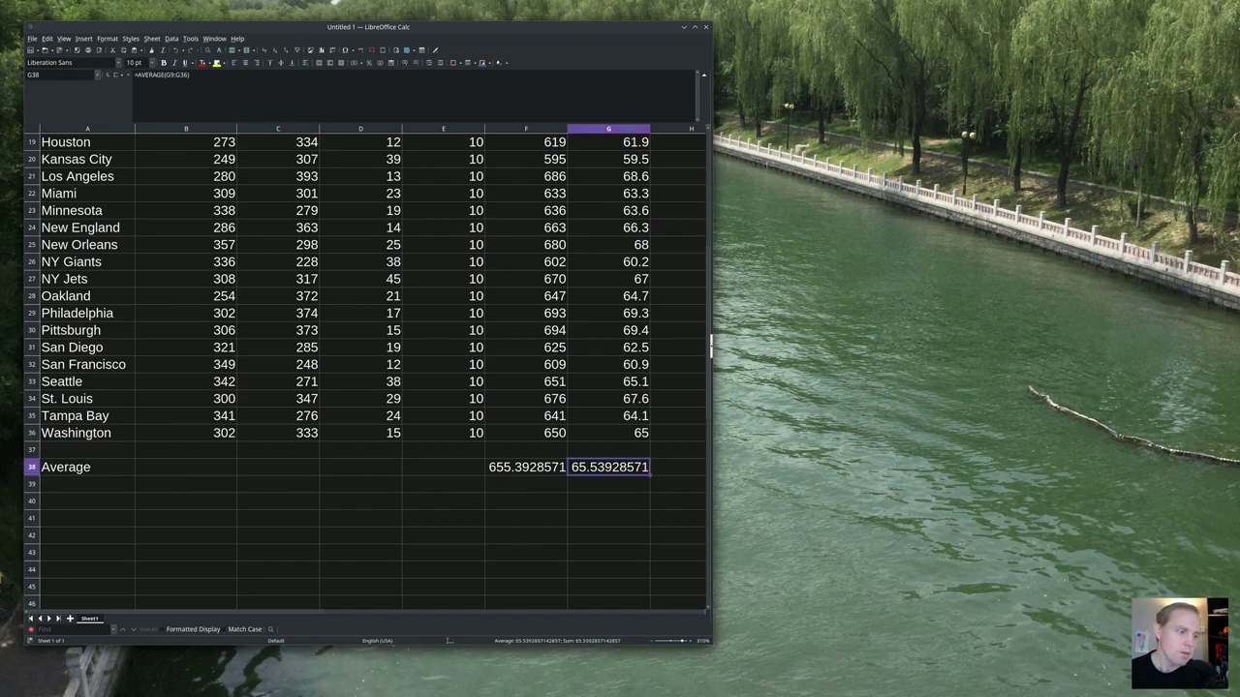